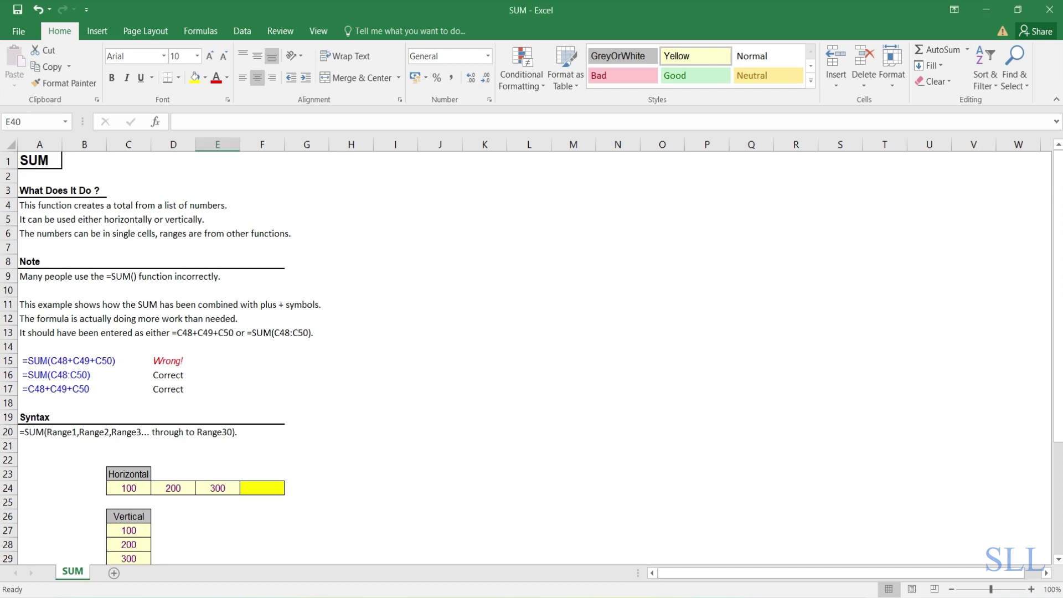
Step: Inspect the Wrong! and Correct SUM examples, including the =SUM(C48:C50) formula in A16
left_click(84, 360)
left_click(217, 360)
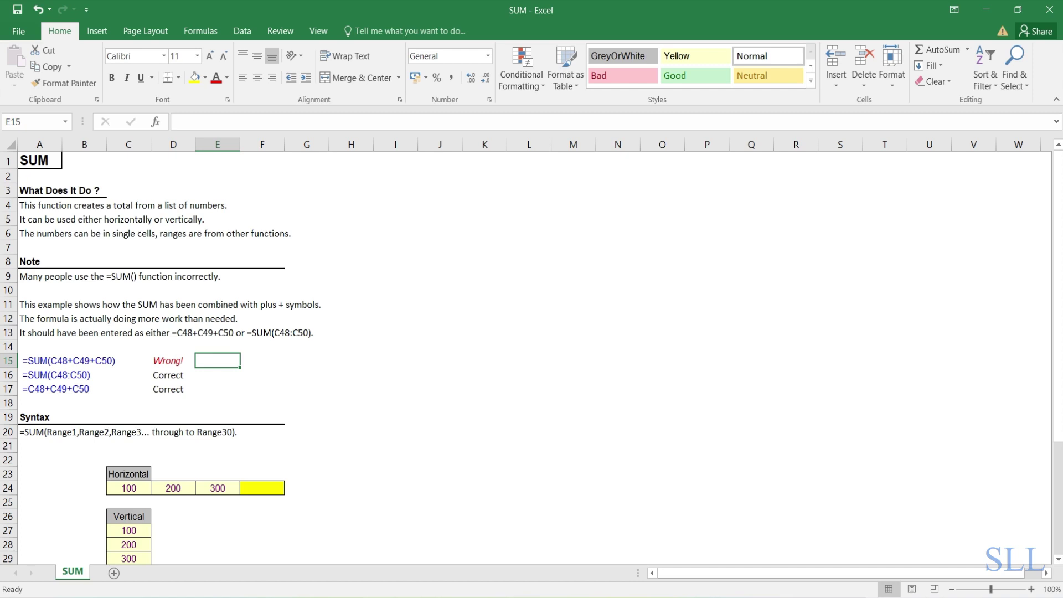
key("shift+Down")
left_click(7, 375)
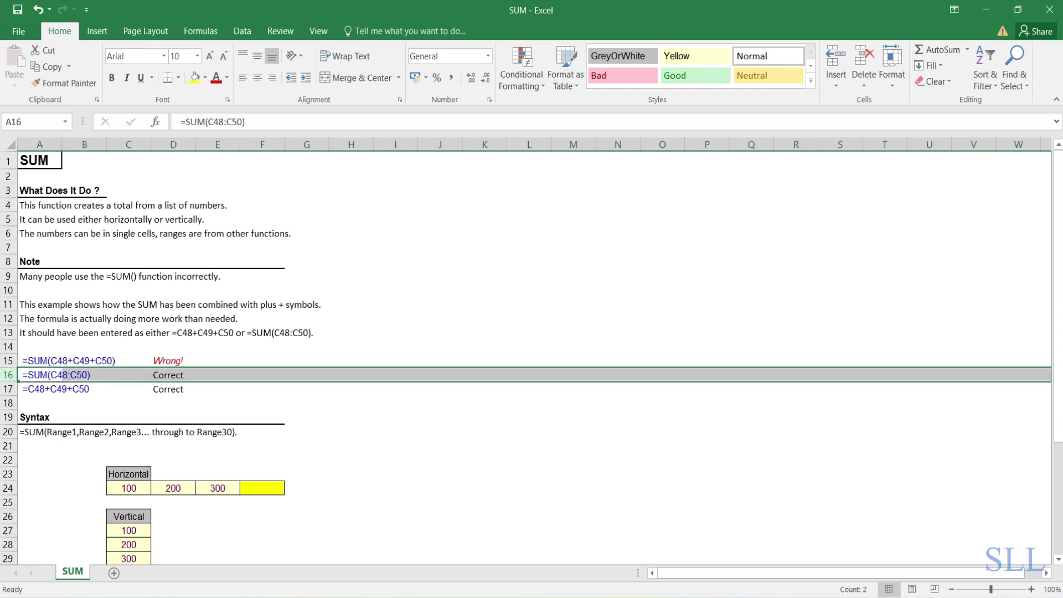
left_click(61, 376)
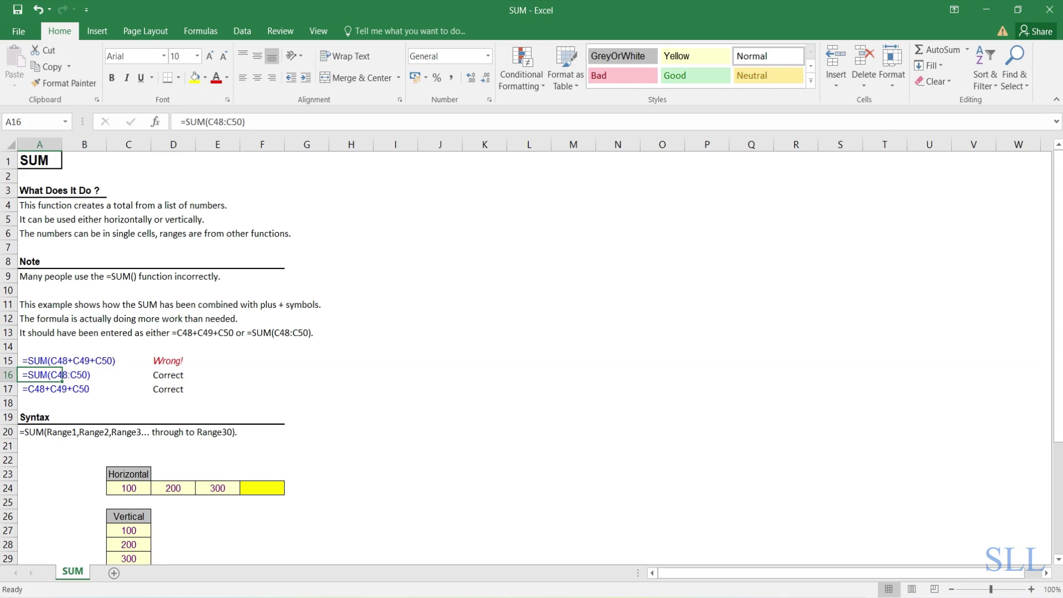
left_click(217, 375)
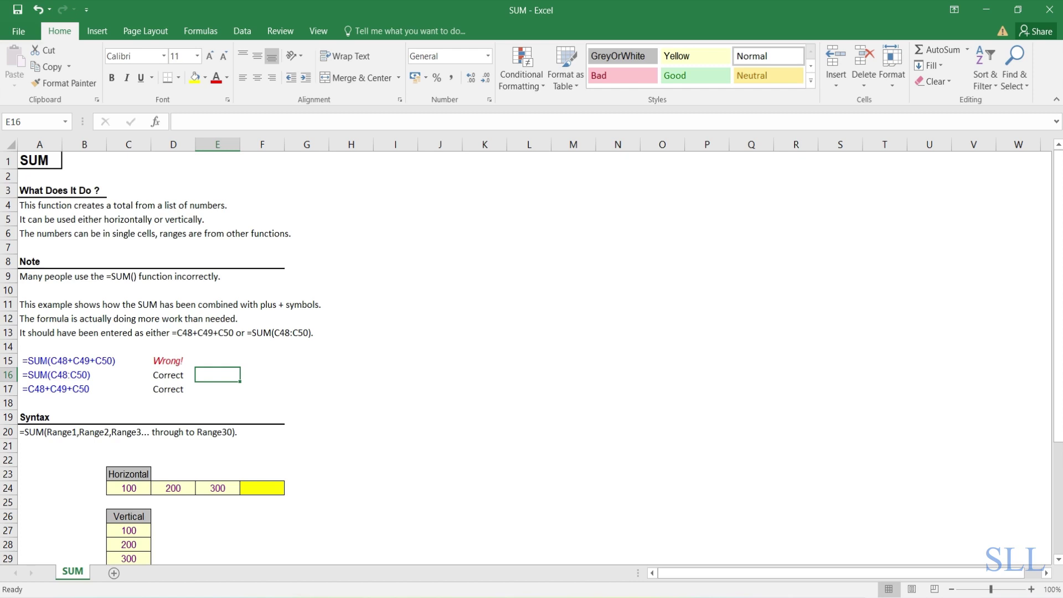
left_click(306, 431)
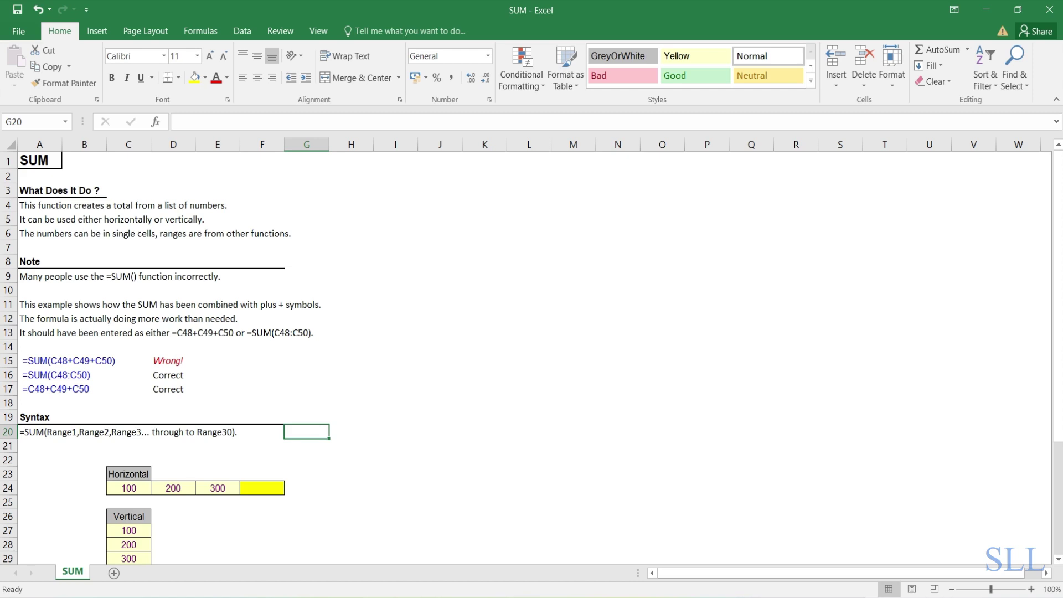
Step: Move down to the example tables and select the yellow Horizontal total cell F24
left_click(128, 474)
key("Down")
key("Down")
key("Down")
key("Down")
key("Down")
key("Down")
key("Down")
key("Down")
key("Down")
key("Down")
key("Down")
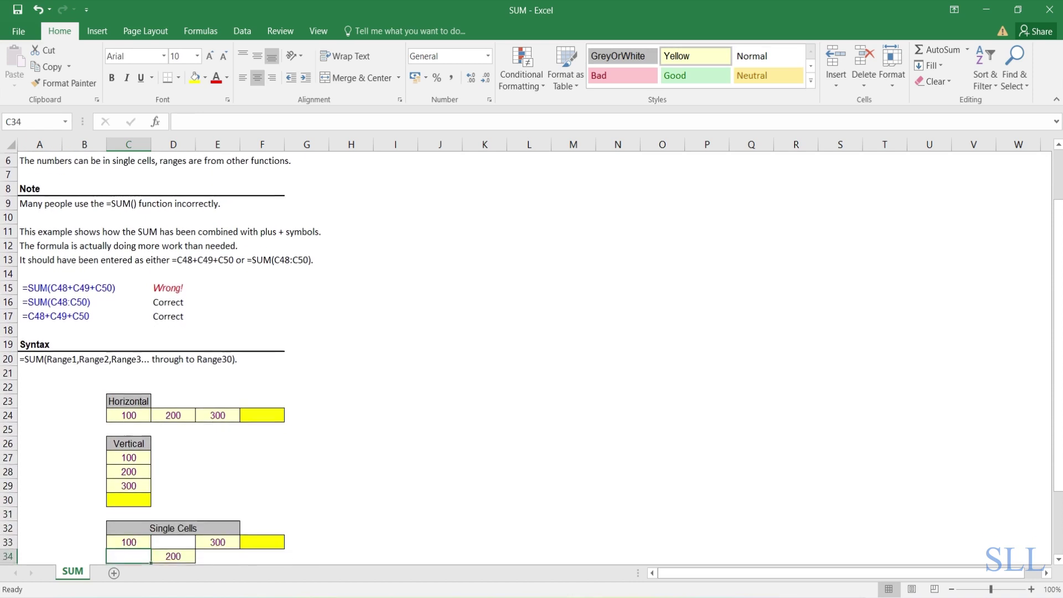
key("Down")
key("Down")
key("Down")
key("Down")
key("Down")
key("Down")
key("Down")
key("Down")
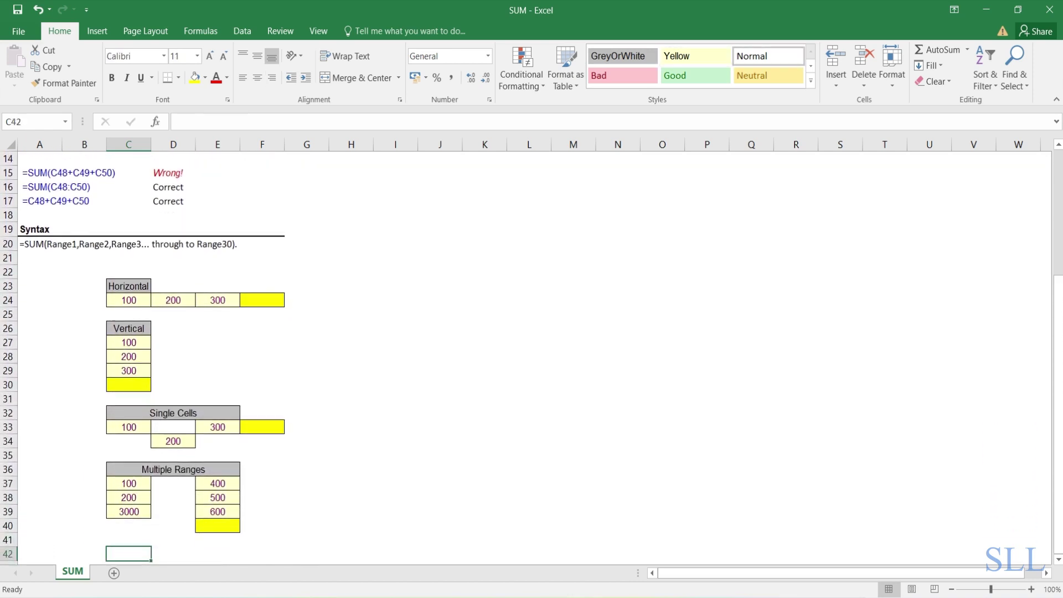
left_click(129, 285)
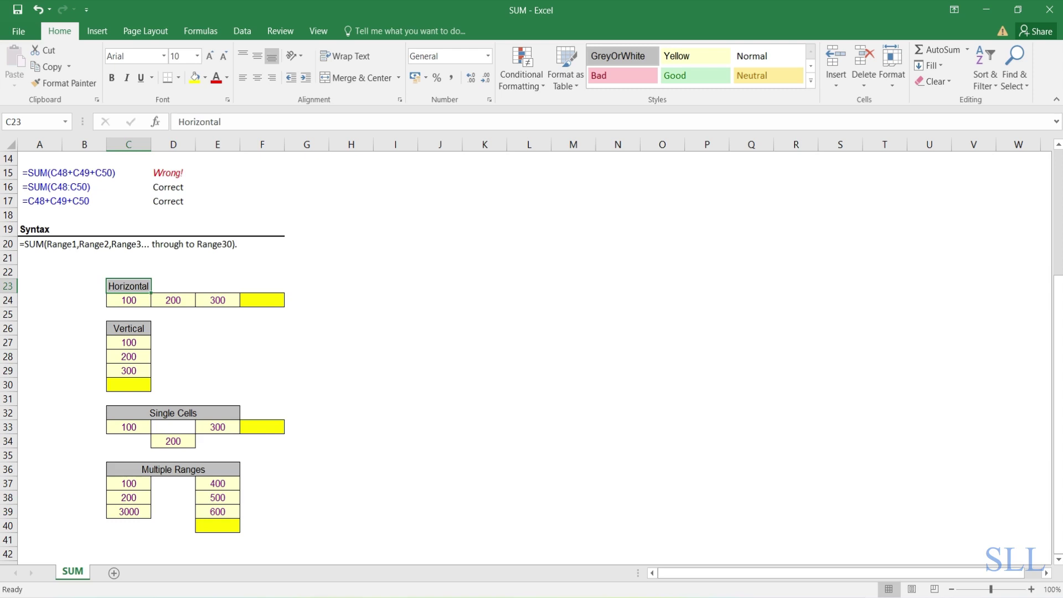
left_click(261, 299)
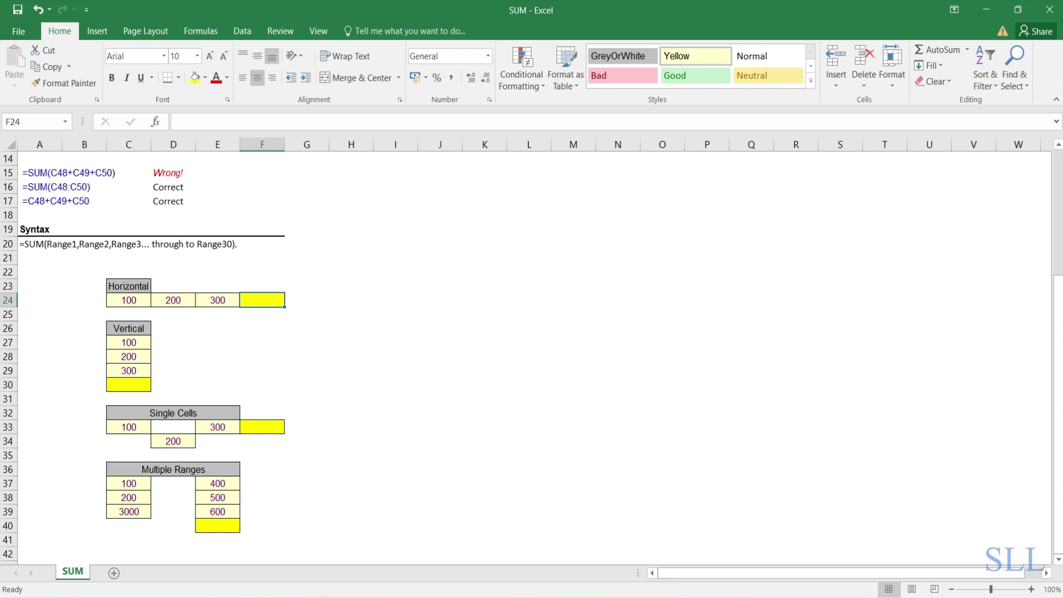
Step: Enter =SUM(C24:E24) in F24, spanning the row's three values, for a total of 600
type("=SUM(")
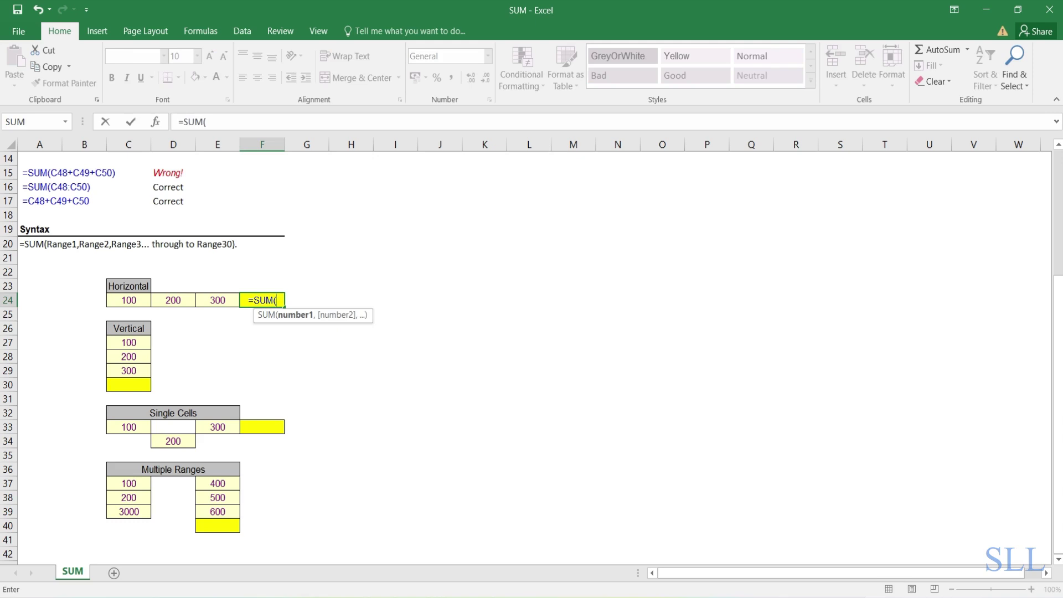
key("Left")
key("Left")
key("Left")
key("shift+Right")
key("shift+Right")
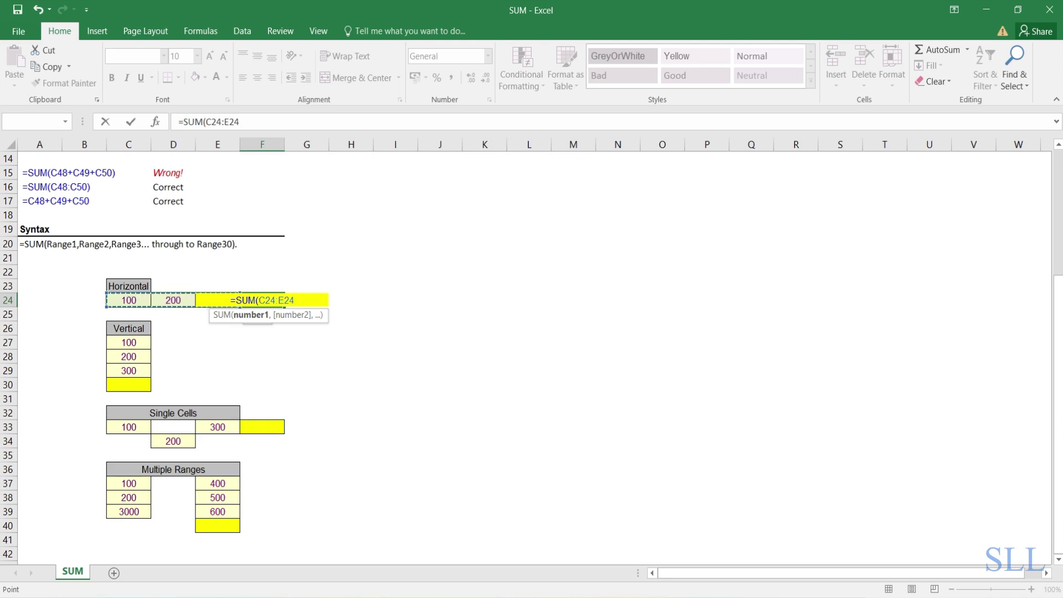
type(")")
key("Return")
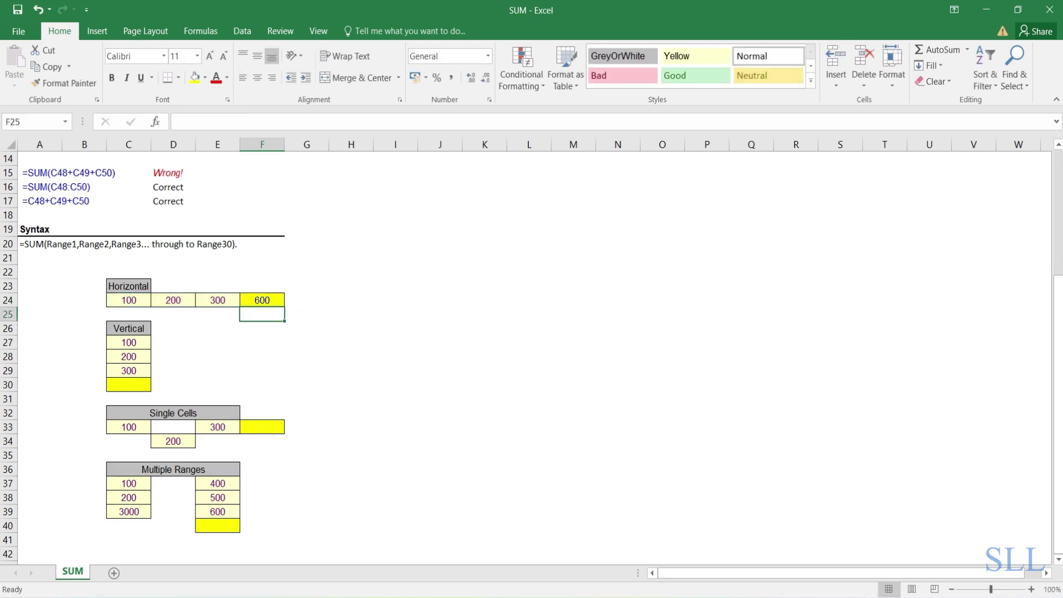
left_click(262, 300)
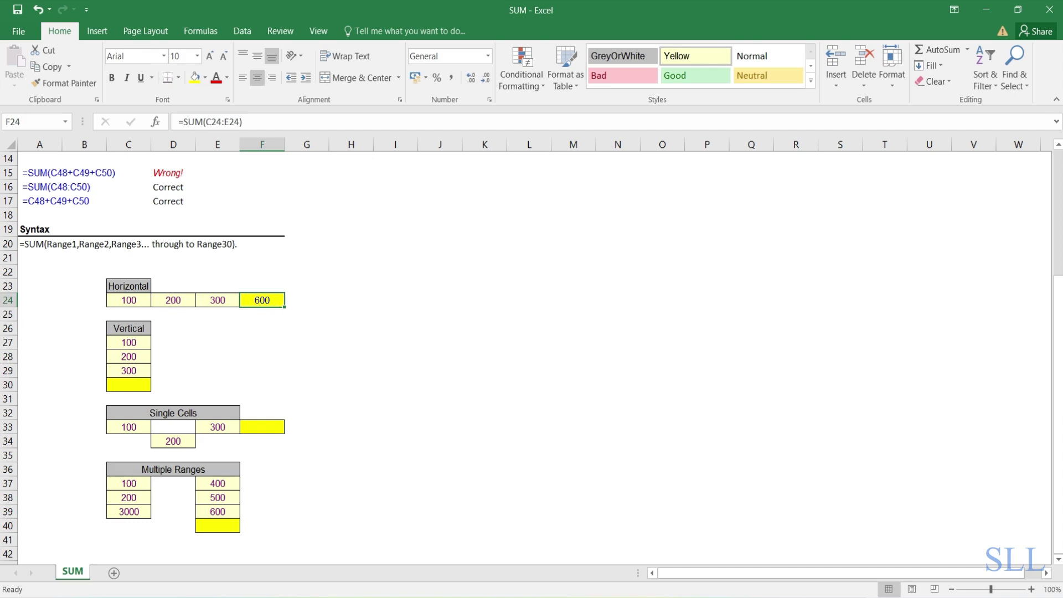
Step: Enter =SUM(C27:C29) in the Vertical total cell C30, returning 600
left_click(128, 342)
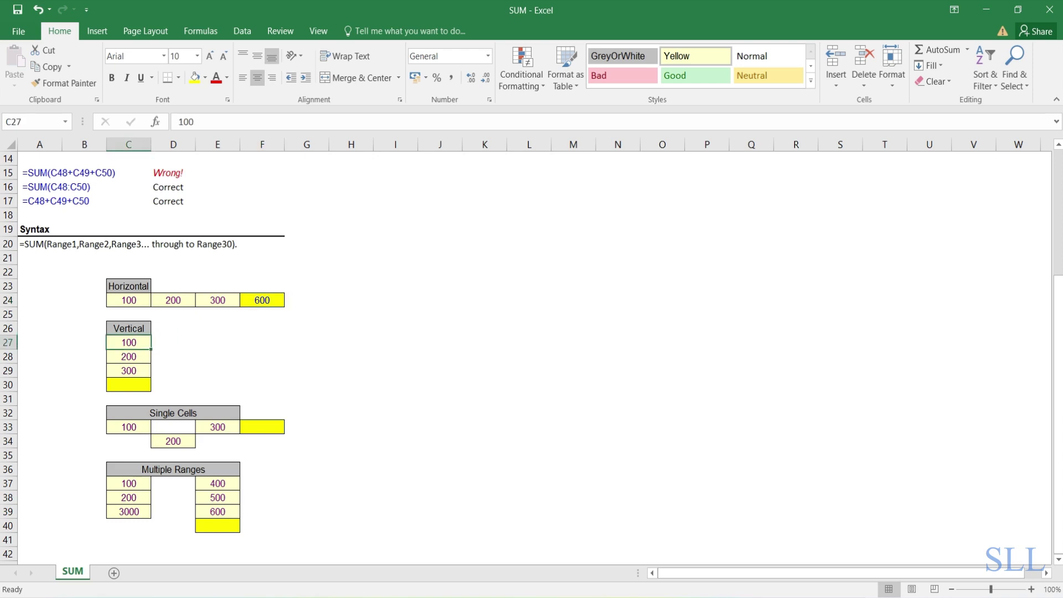
left_click(129, 384)
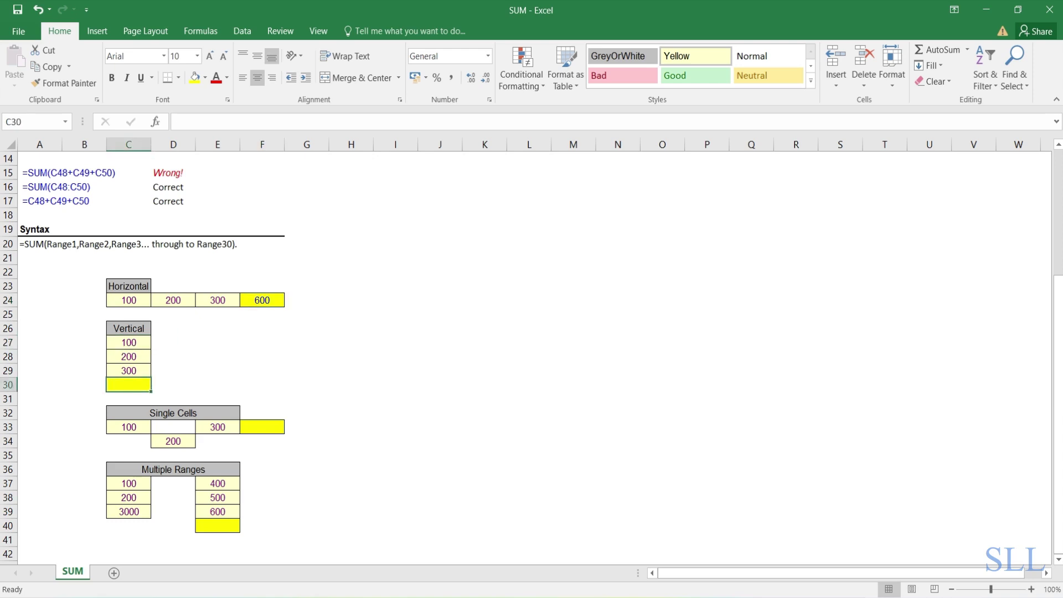
type("=SUM(")
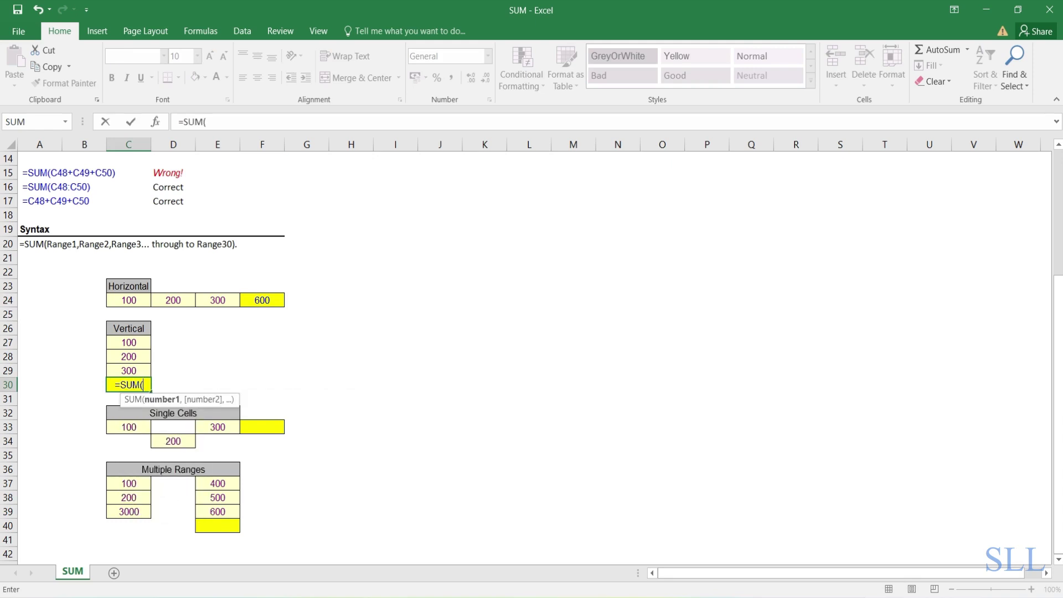
key("Up")
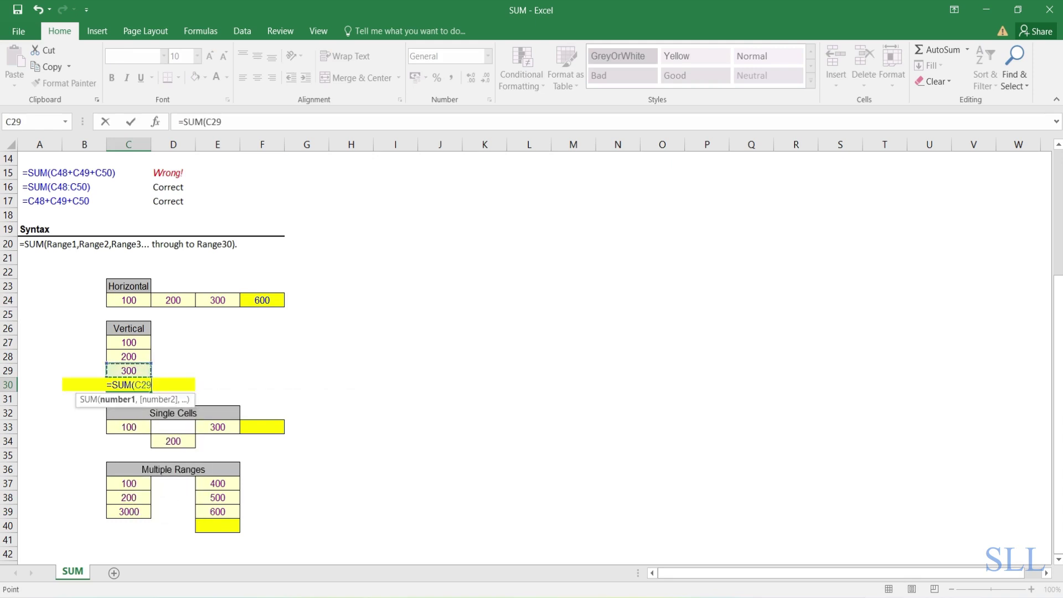
key("shift+Up")
key("shift+Up")
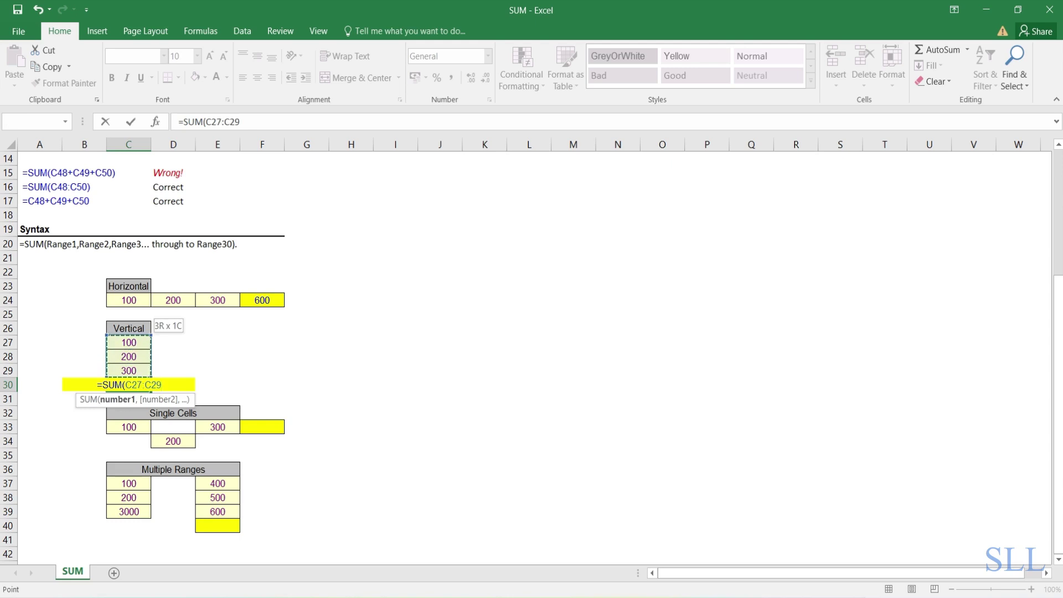
type(")")
key("Return")
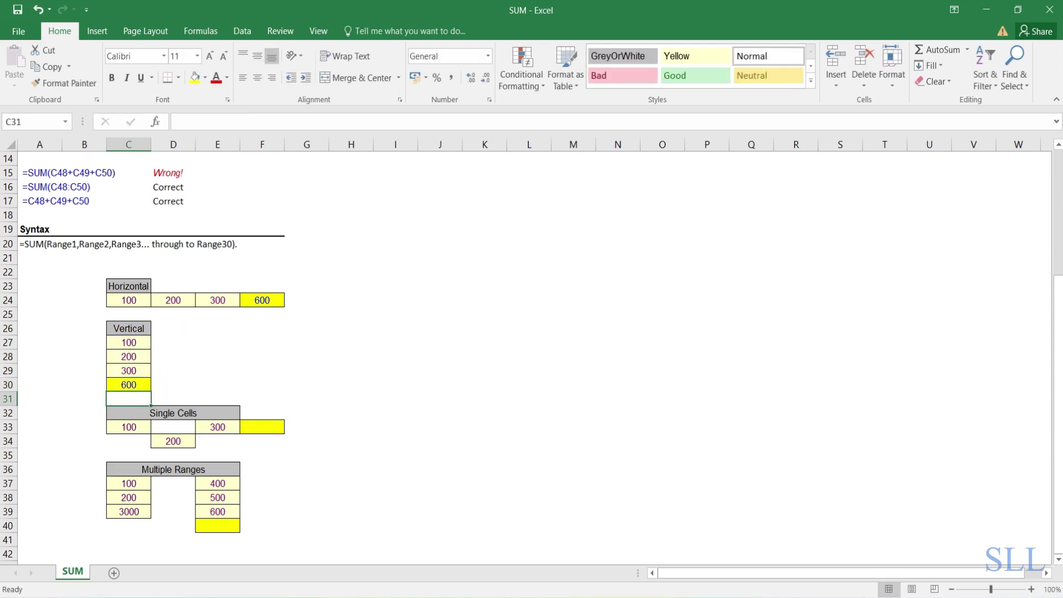
left_click(128, 385)
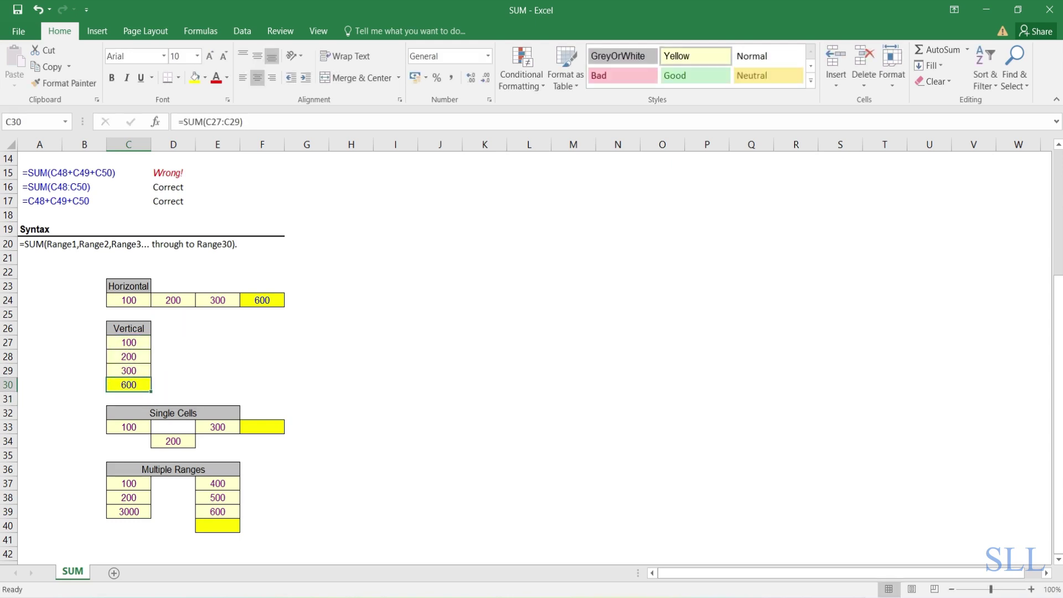
left_click(262, 427)
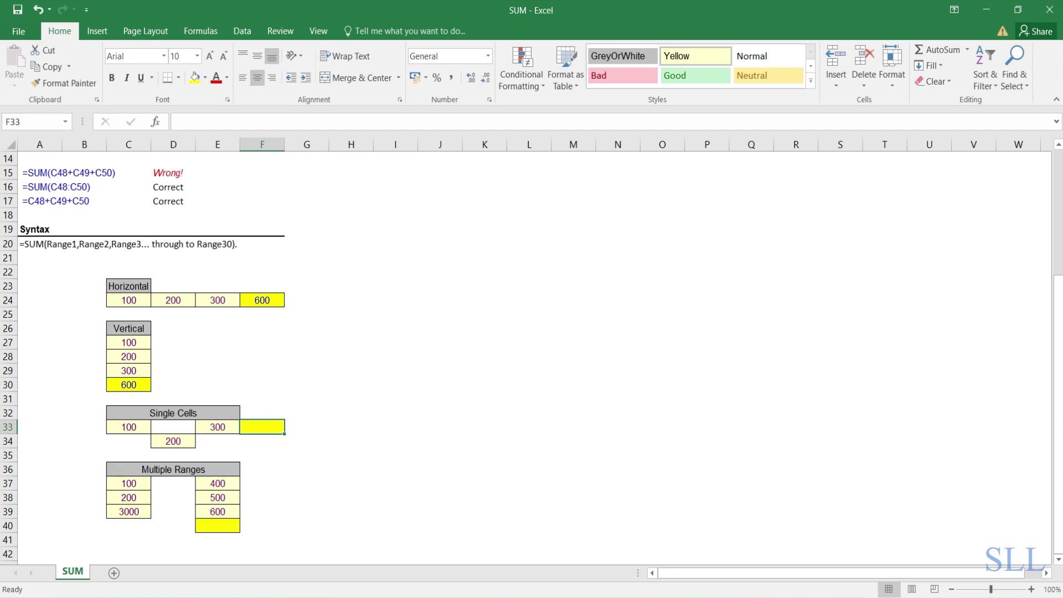
Step: Enter =SUM(E33,D34,C33) in F33, adding three separate cells for a 600 total
type("=")
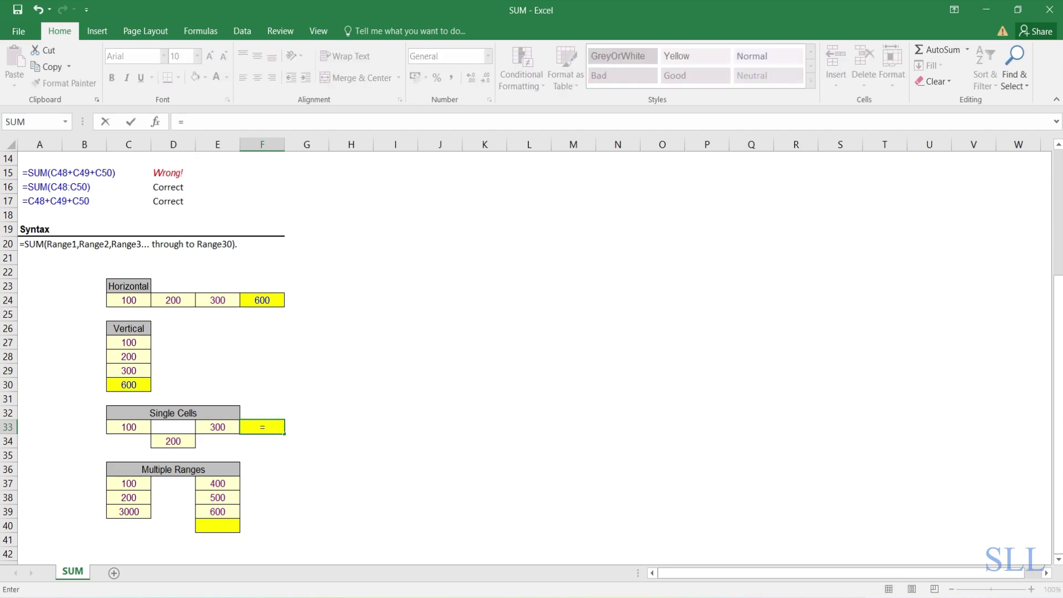
type("SUM")
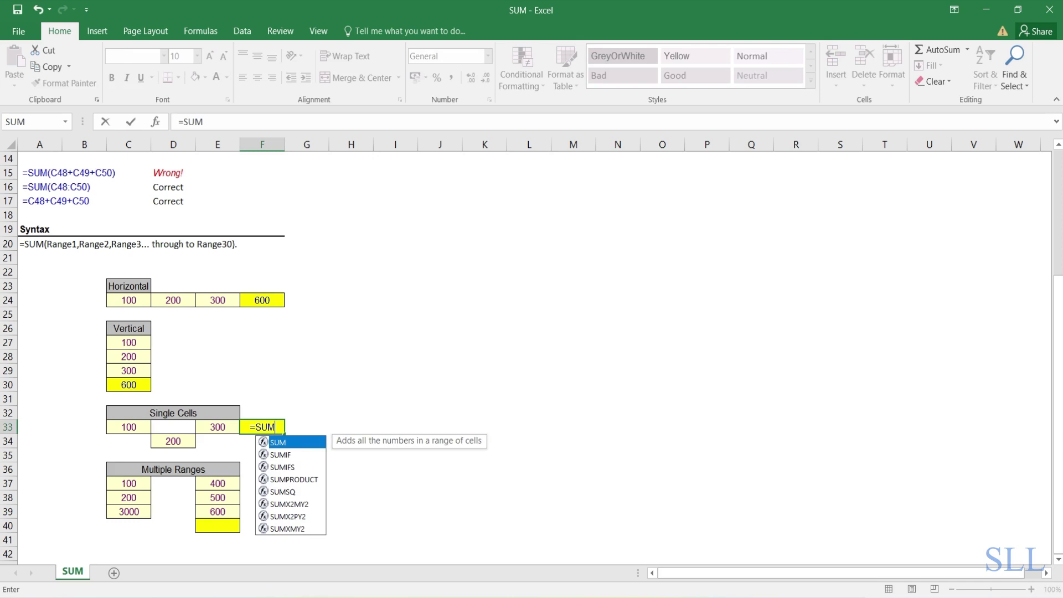
type("(")
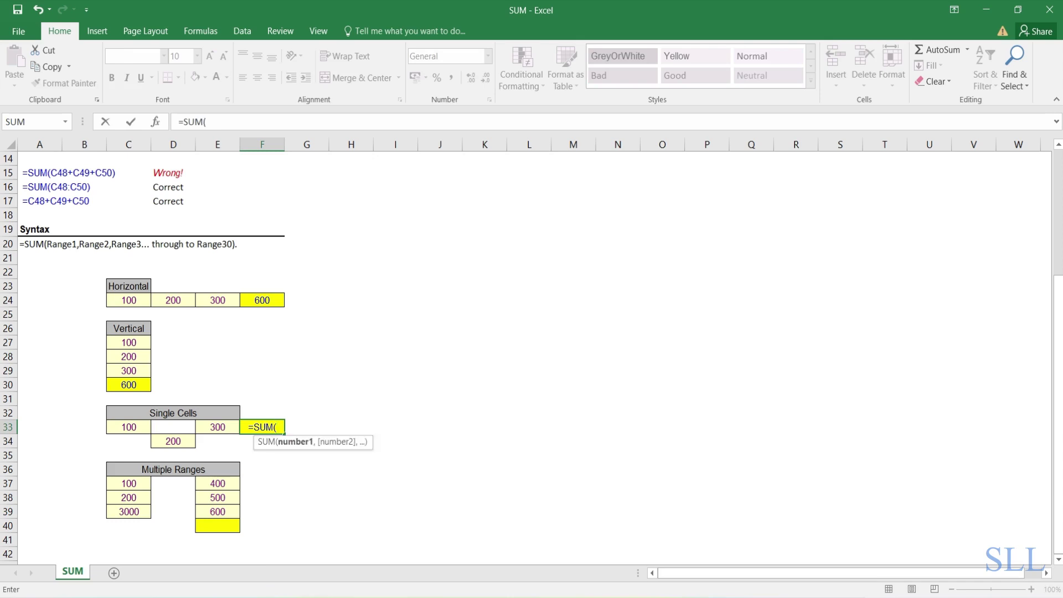
left_click(218, 426)
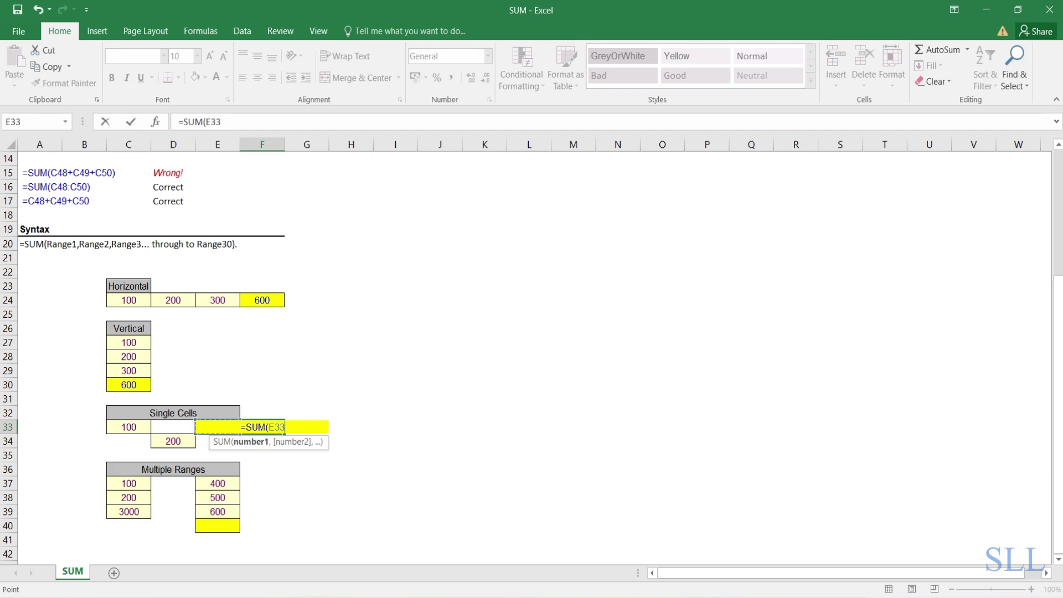
type(",")
left_click(172, 441)
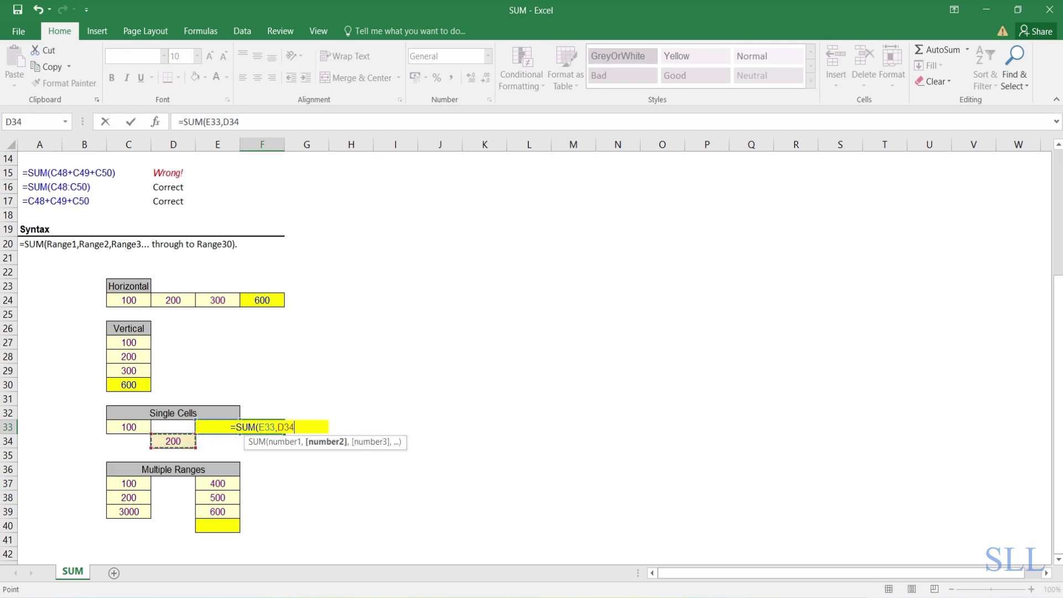
type(",")
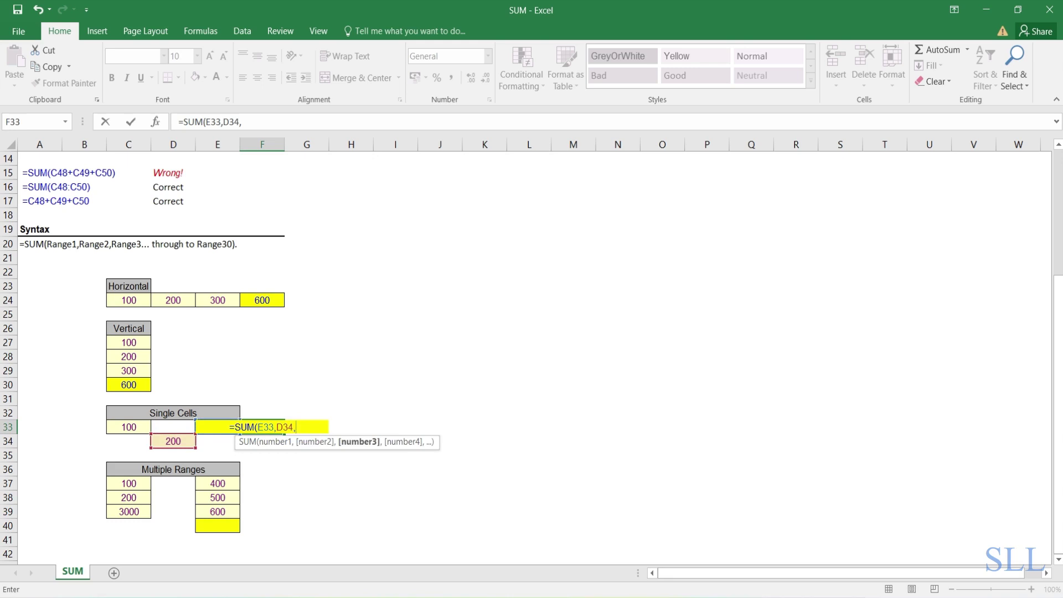
left_click(128, 427)
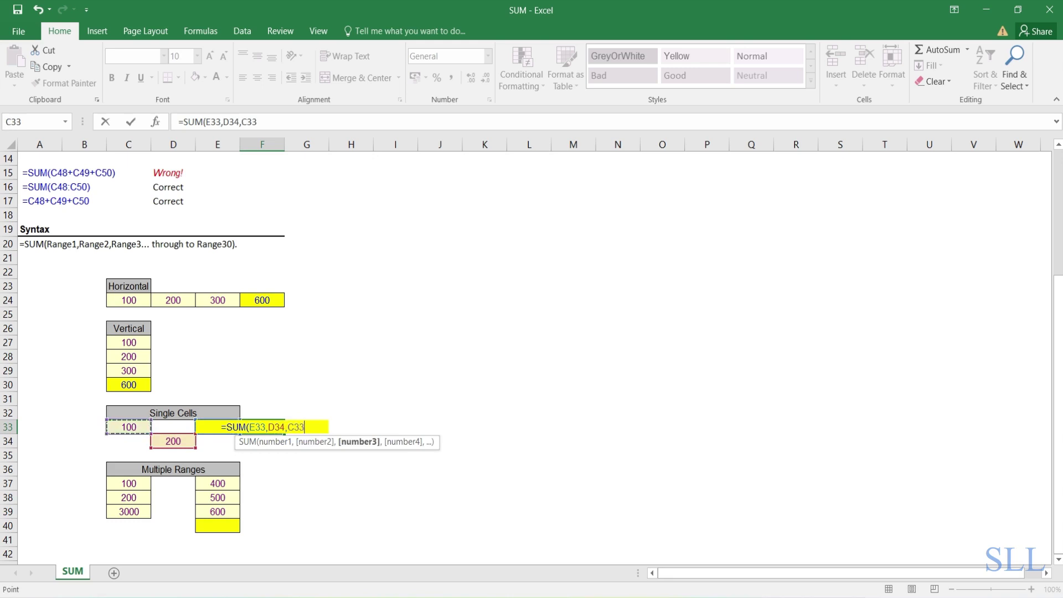
key("Return")
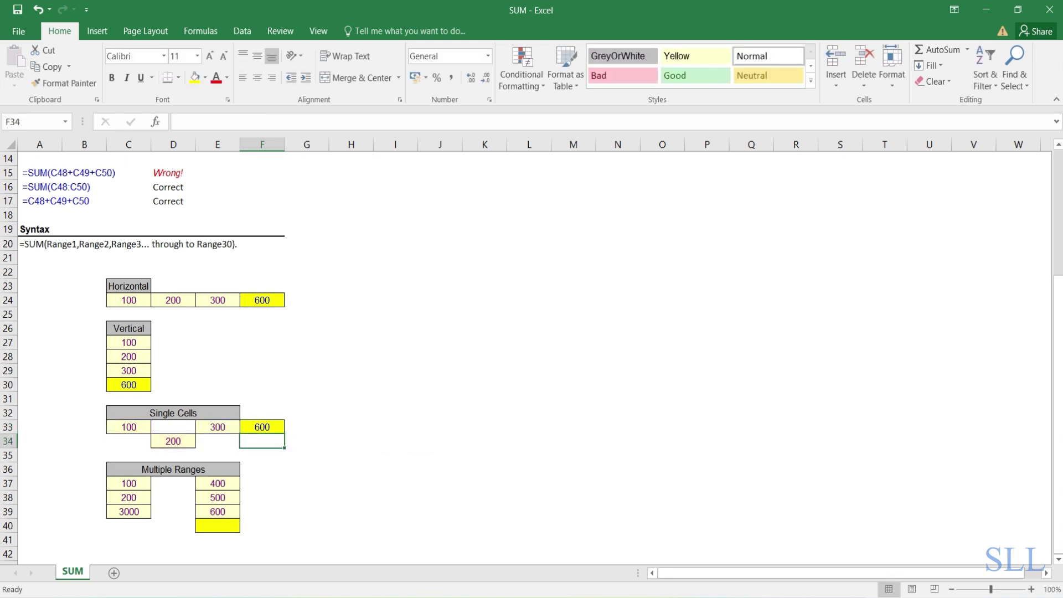
left_click(262, 427)
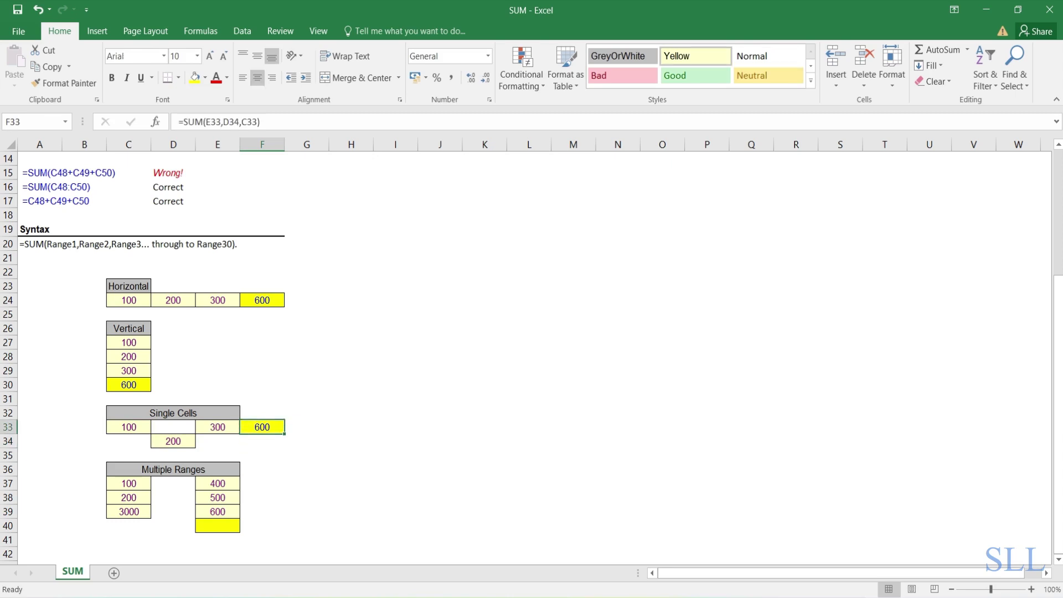
left_click(149, 469)
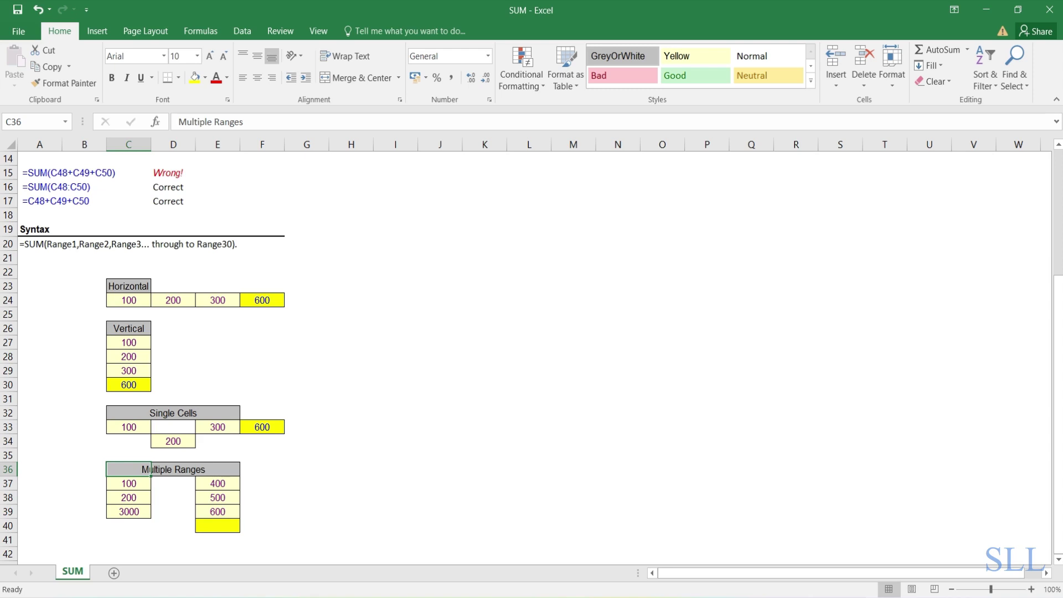
Step: Enter =SUM(E37:E39,C37:C39) in E40, combining both column ranges for a 4800 total
left_click(218, 525)
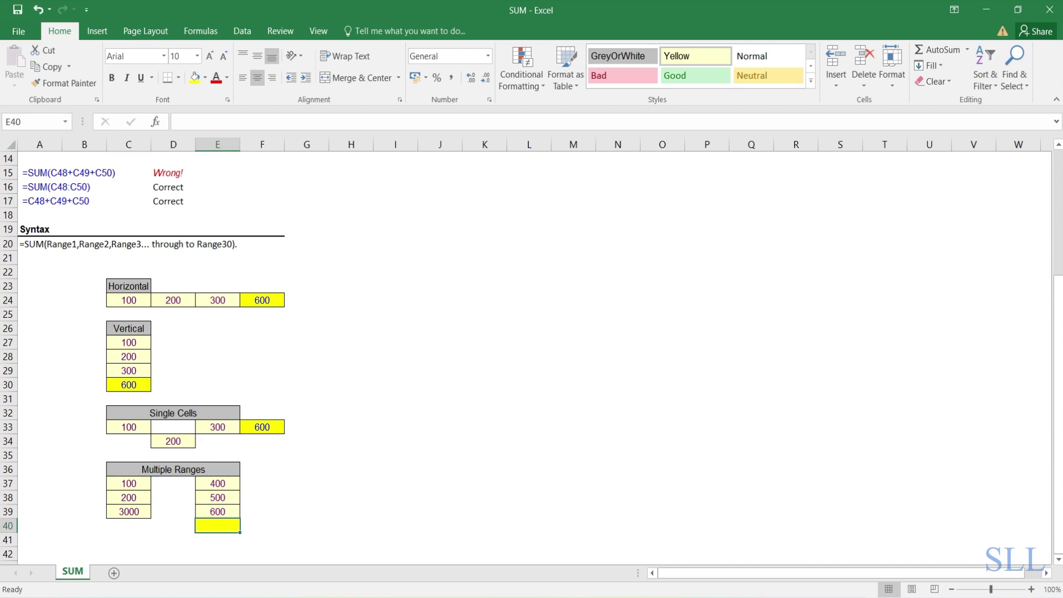
type("=SUM")
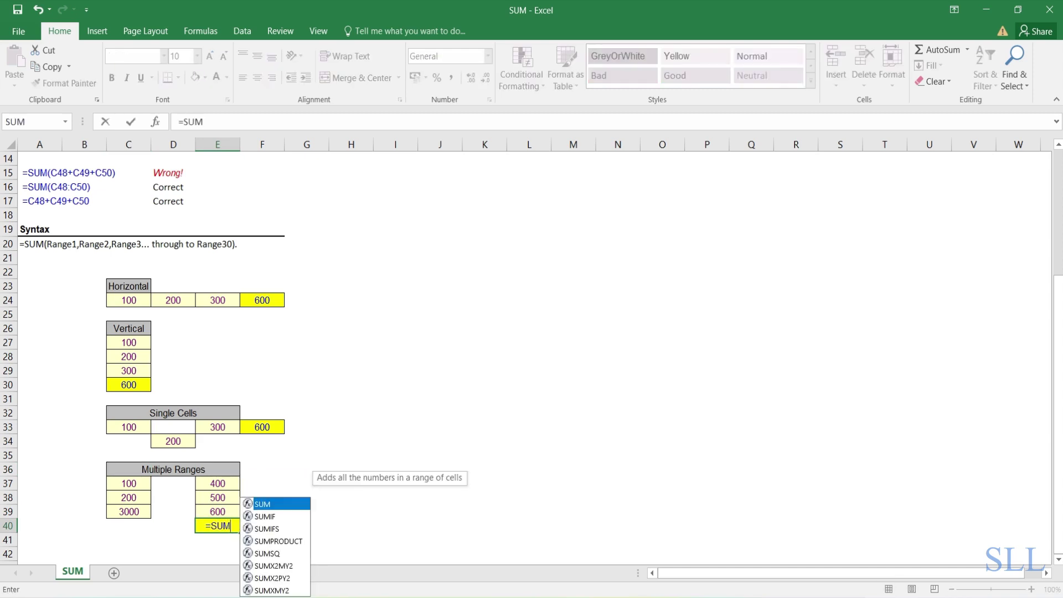
type("(")
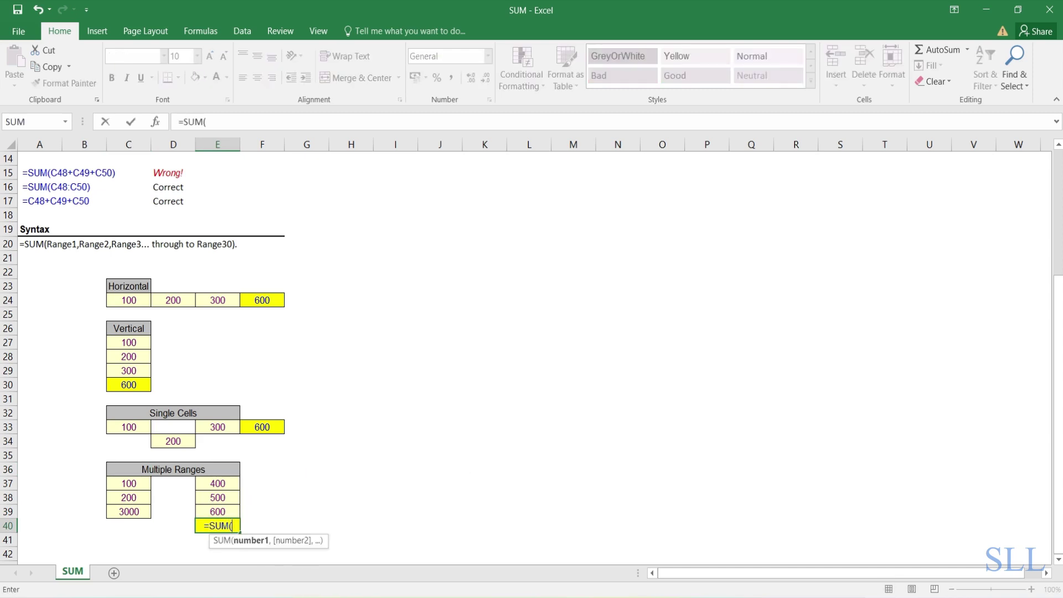
left_click(217, 511)
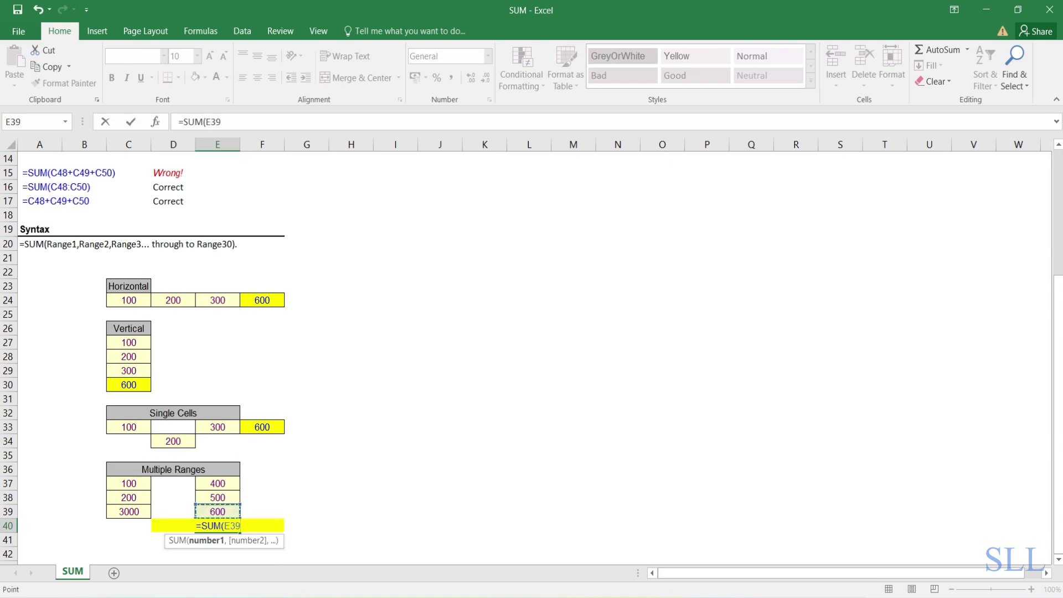
left_click_drag(218, 511, 217, 484)
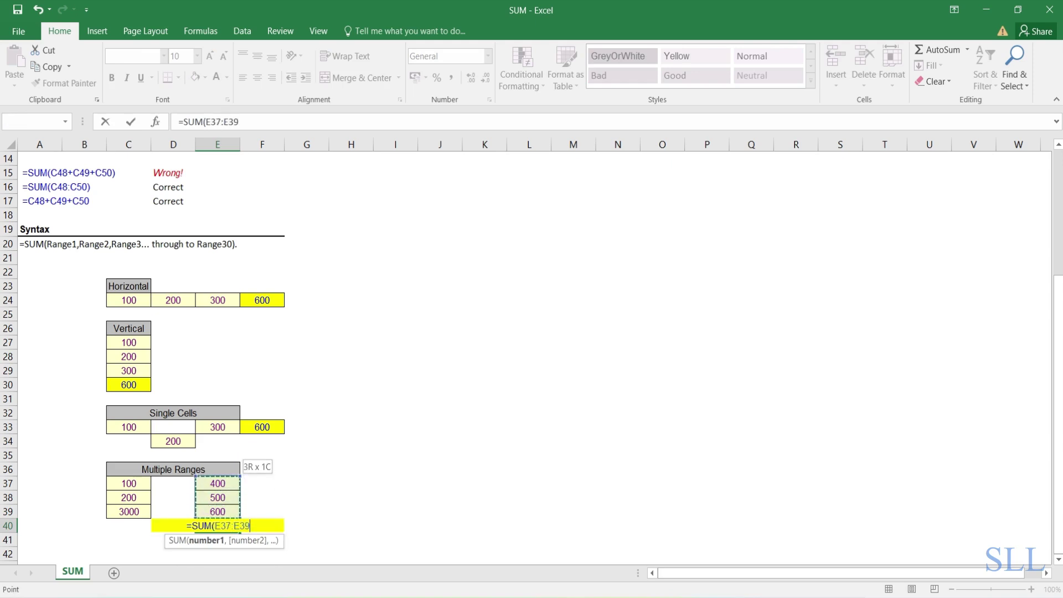
type(",")
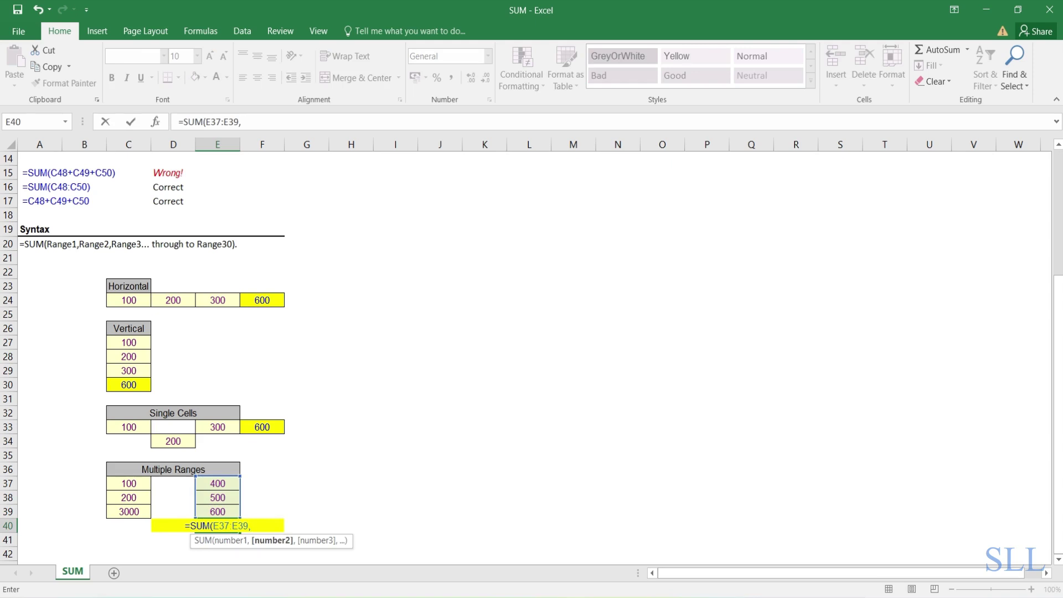
left_click_drag(129, 510, 129, 483)
type(")")
key("Return")
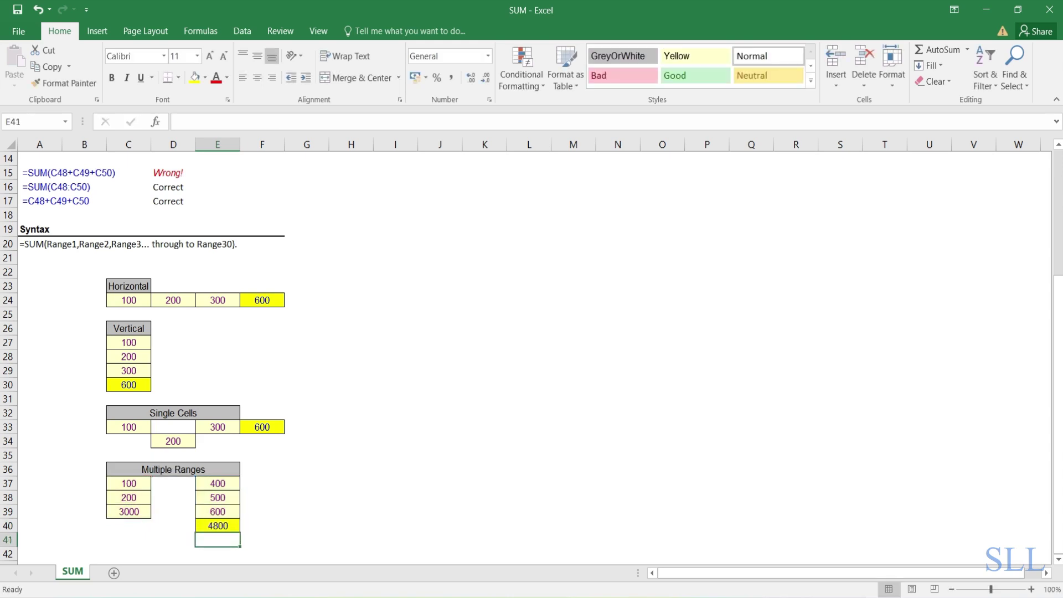
left_click(217, 526)
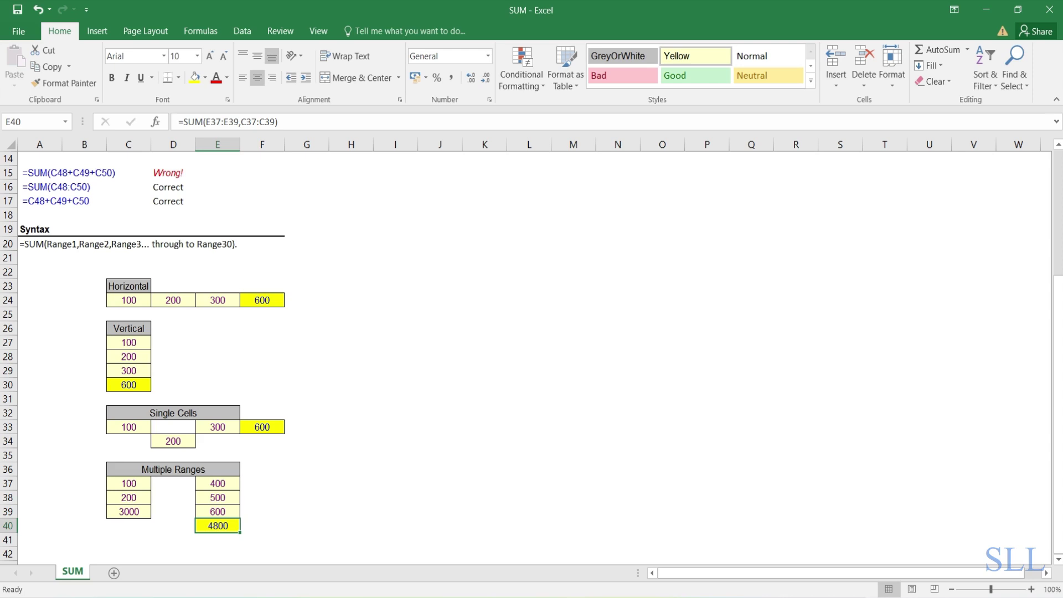
left_click(395, 427)
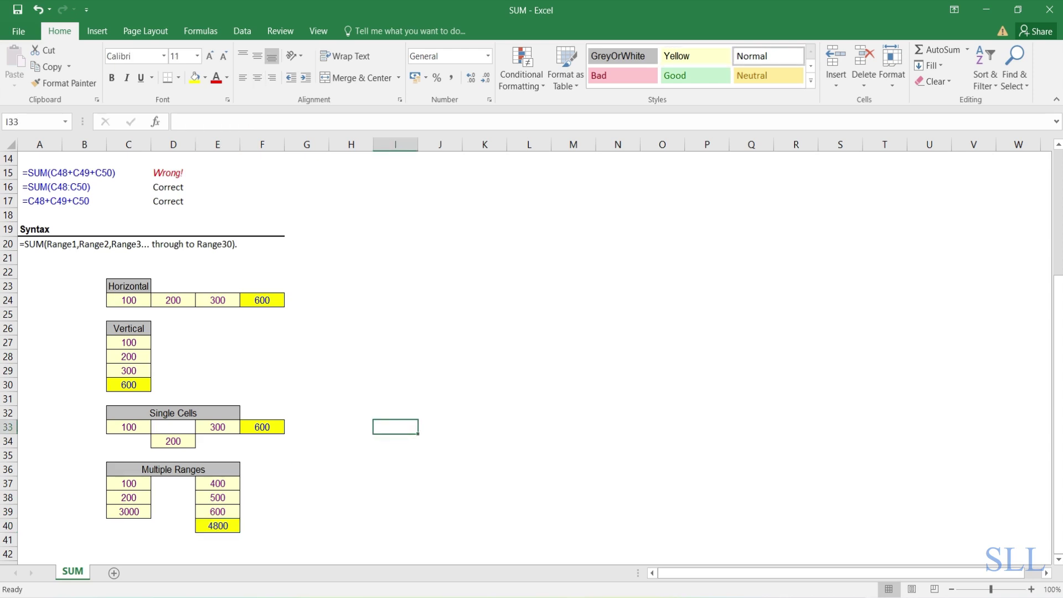